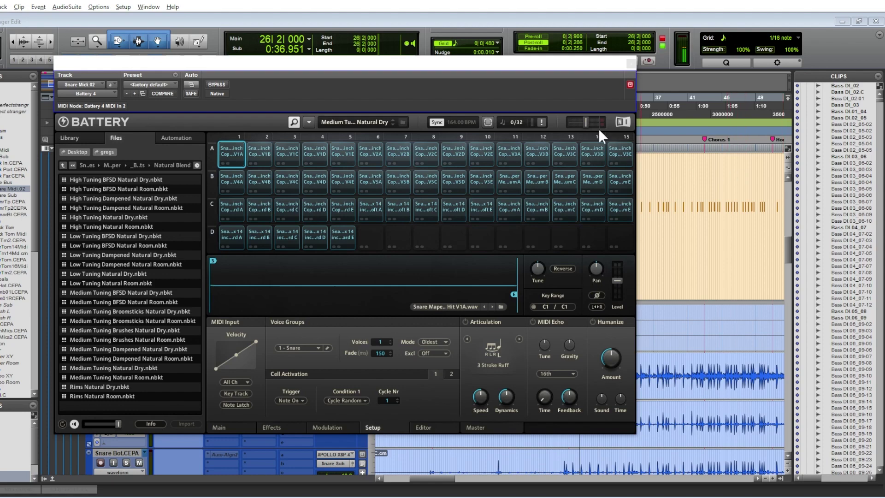
Close the Battery 4 window, select the Snare Top.CEPA track, and play the original snare part from bar 26.
left_click(631, 63)
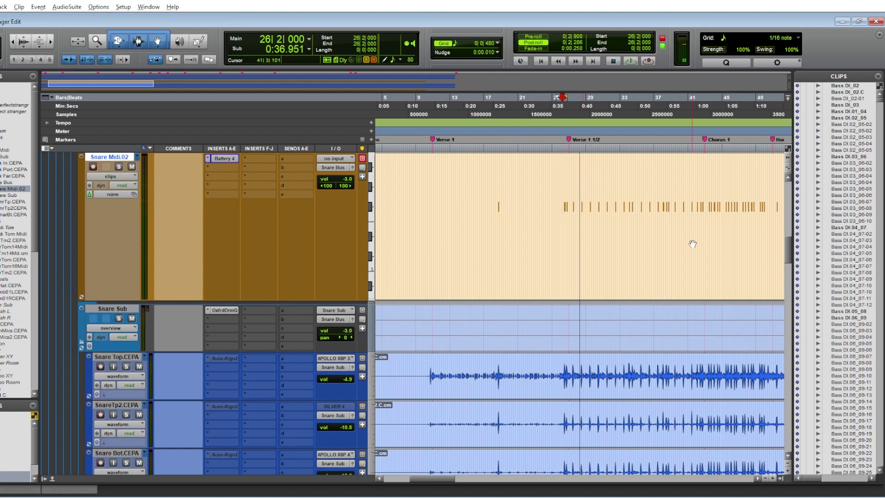
scroll(626, 250, "right", 4)
scroll(626, 250, "left", 2)
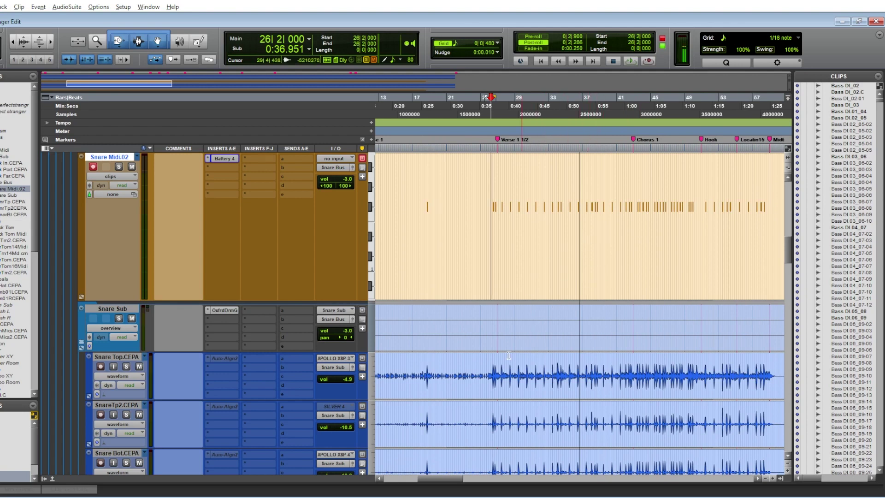
left_click(137, 358)
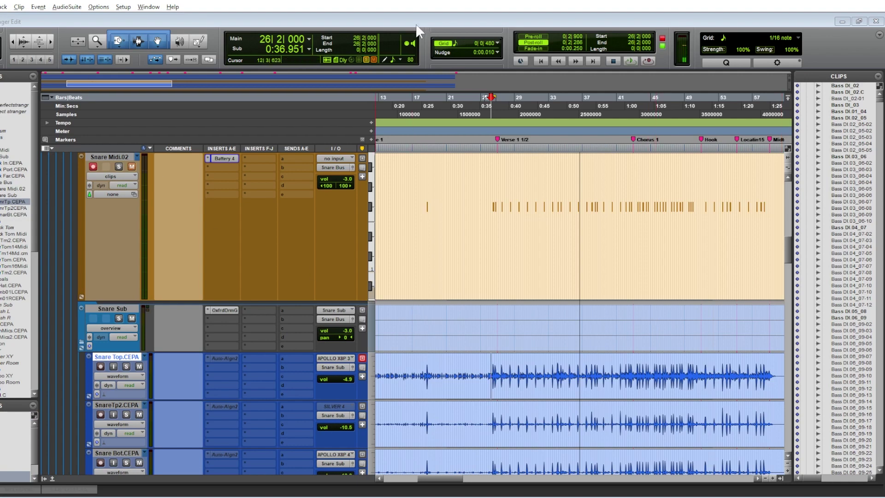
key("space")
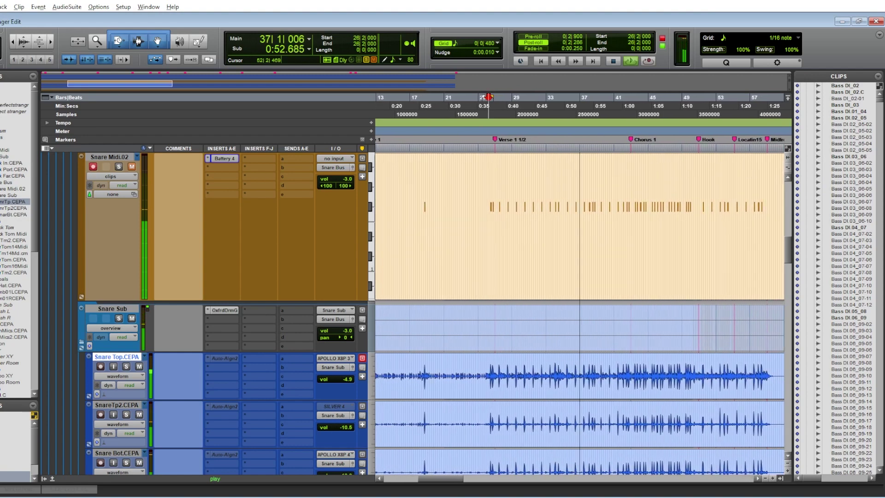
key("space")
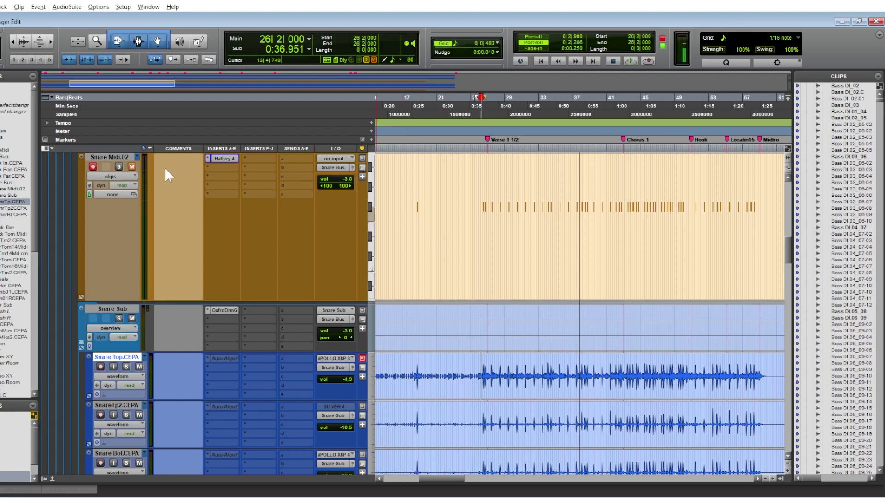
Unmute the Snare Midi.02 track and inspect the Battery 4 instrument inserted on it.
left_click(132, 167)
left_click(222, 157)
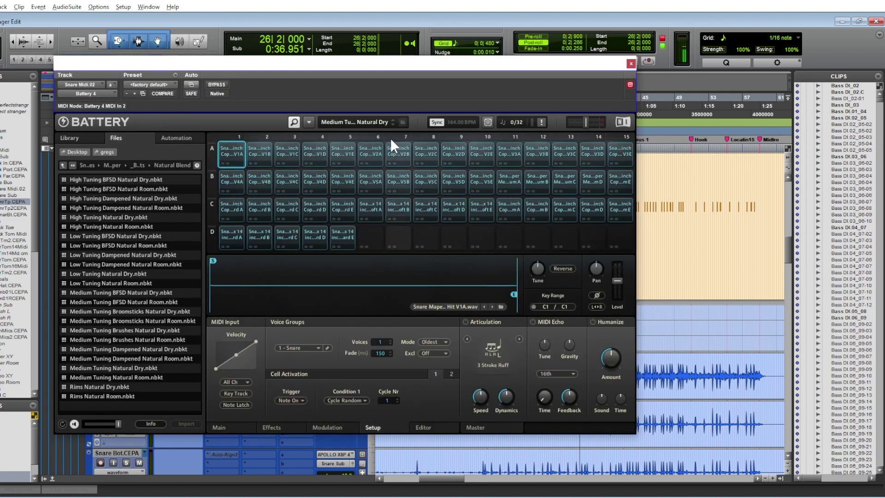
left_click(631, 63)
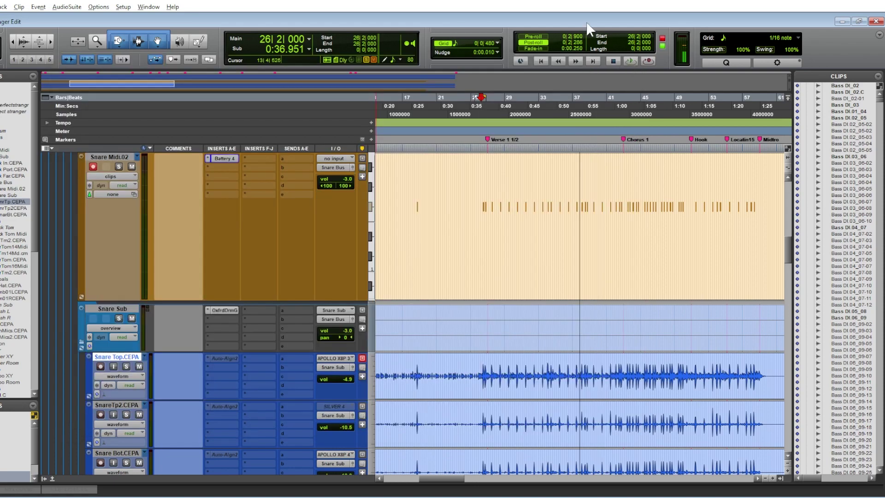
Play from bar 26 while toggling the mutes of Snare Sub and Snare Midi.02 to compare the real and sampled snare.
key("space")
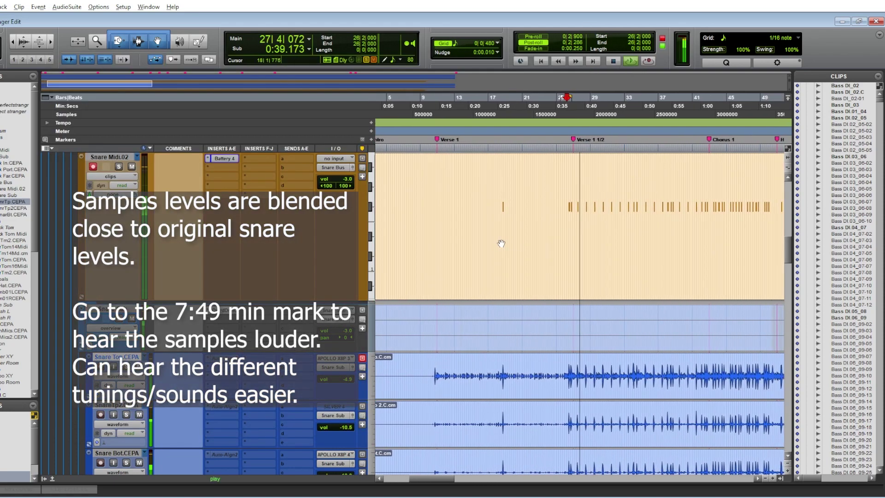
left_click(132, 318)
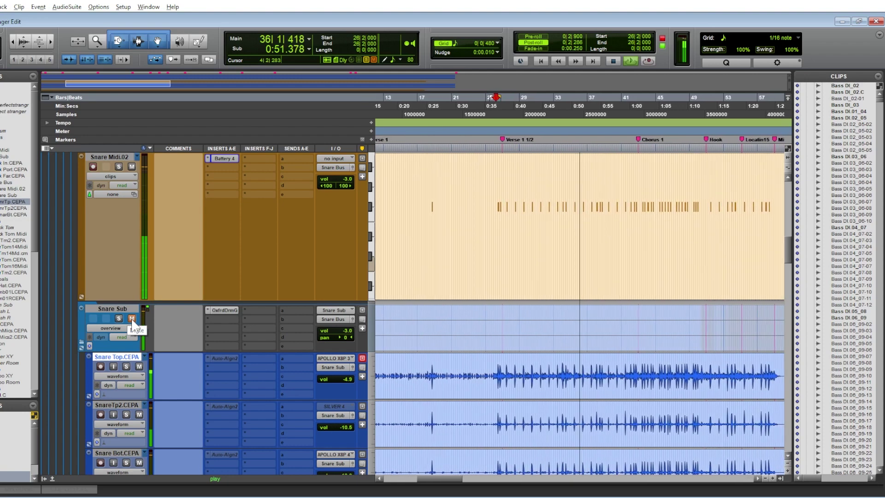
left_click(132, 318)
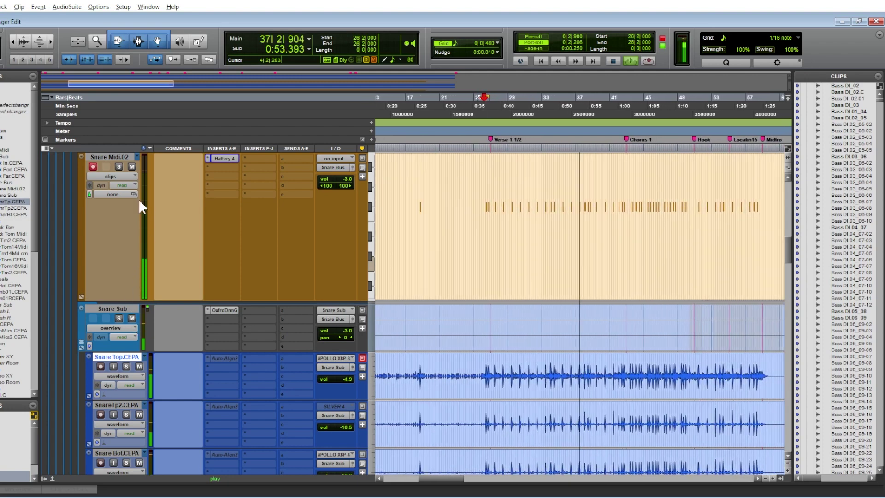
left_click(132, 165)
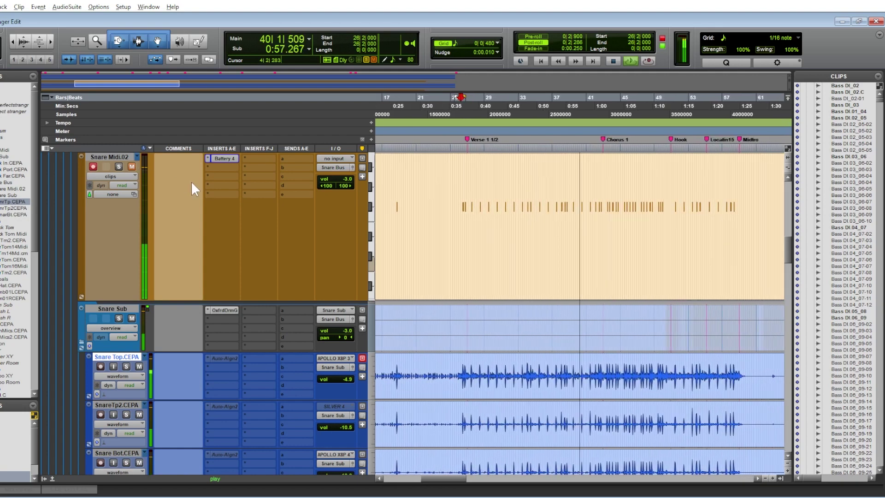
left_click(133, 167)
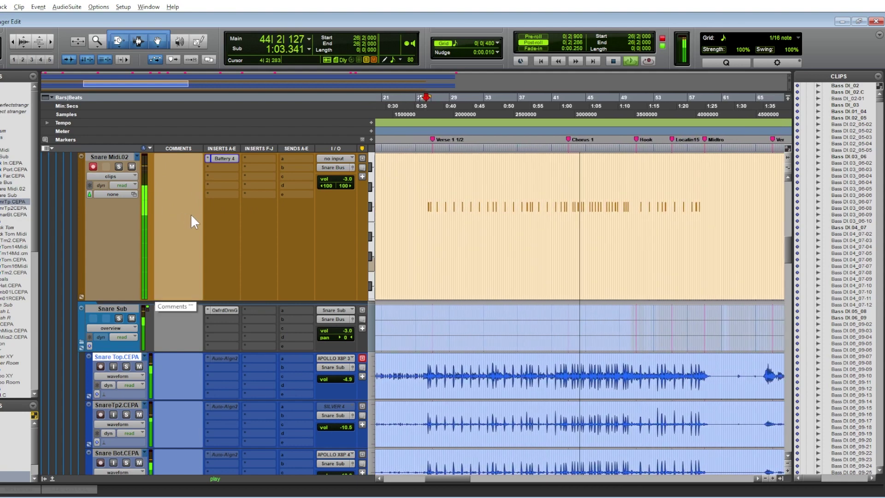
key("space")
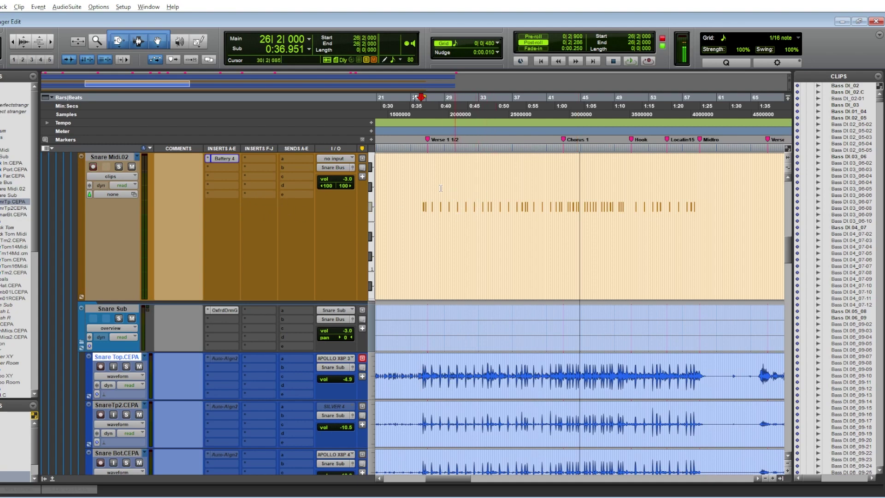
Play the Snare Midi.02 part with Battery 4 open to watch which cells trigger, and close its window.
left_click(420, 182)
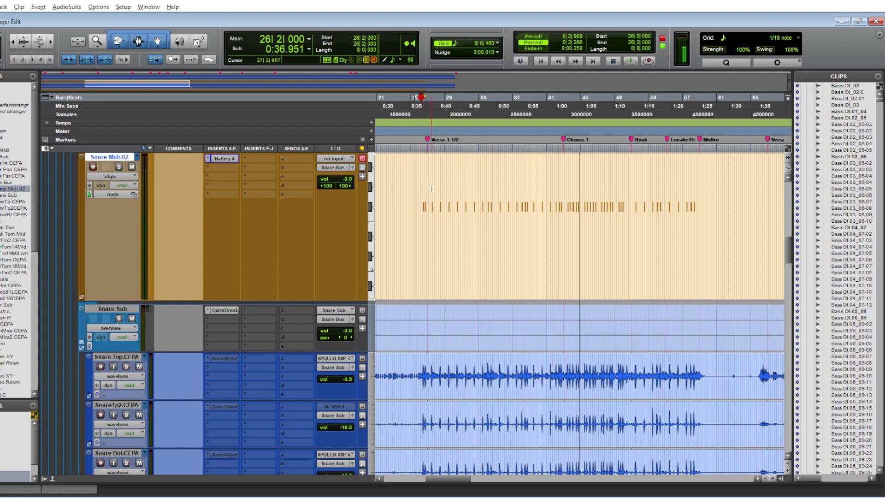
left_click(222, 159)
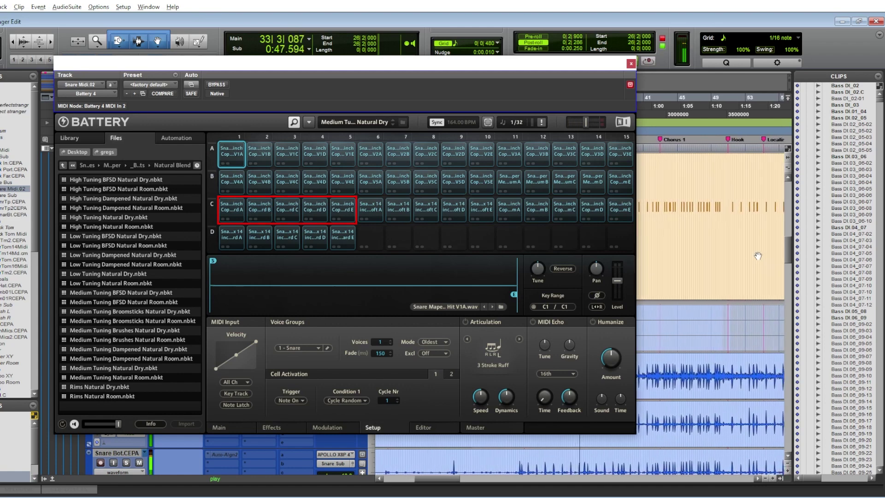
key("space")
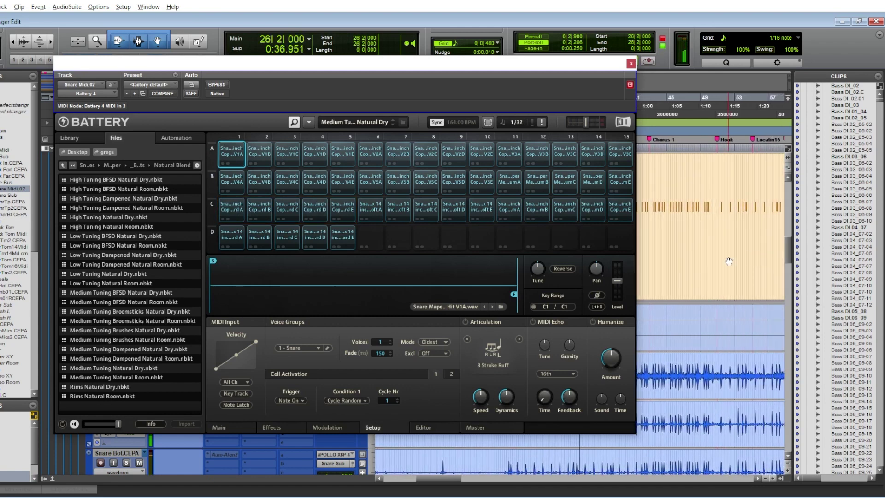
left_click(630, 63)
Place the playback position on the Snare Midi.02 track at the Bridge marker, bar 108.
scroll(609, 199, "right", 5)
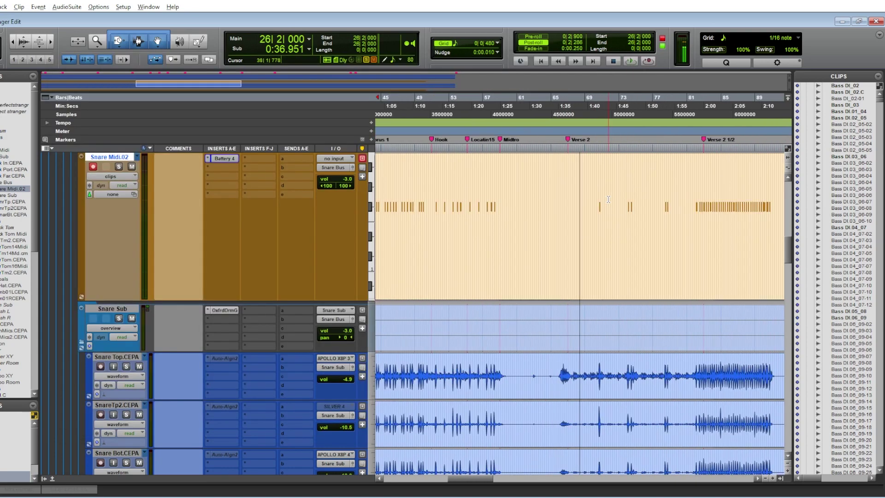
scroll(608, 199, "right", 9)
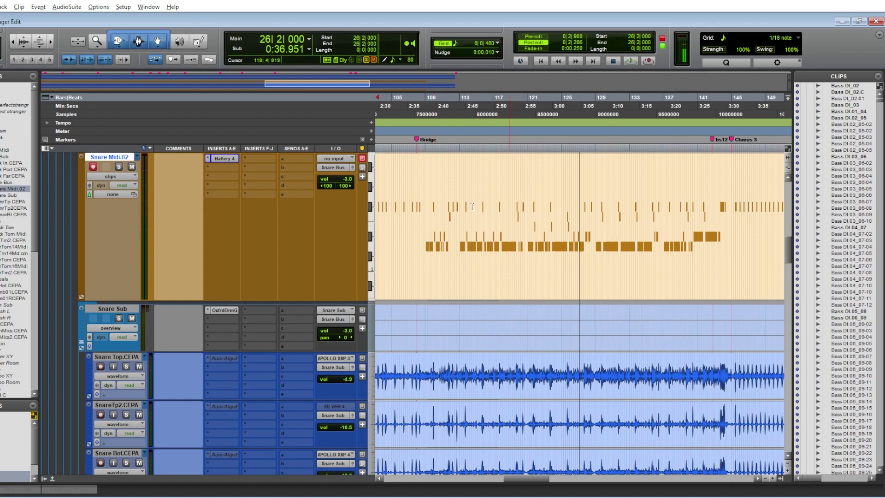
left_click(416, 186)
key("ctrl+]")
key("ctrl+]")
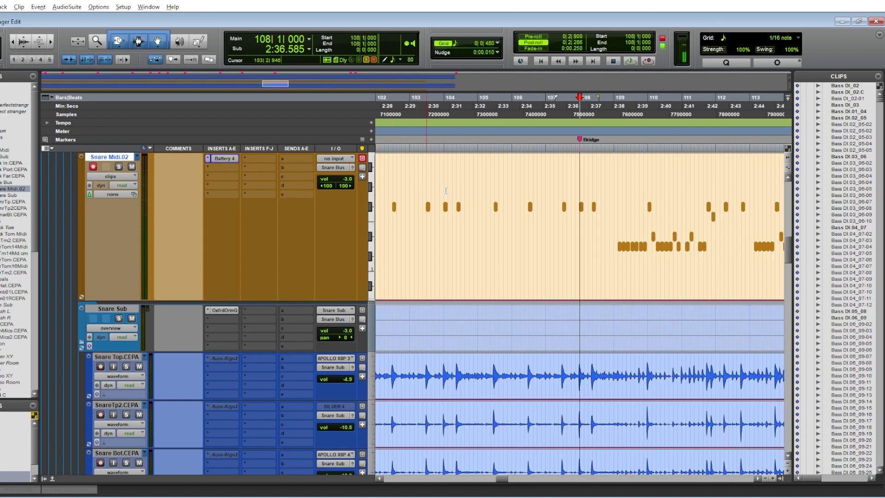
key("ctrl+[")
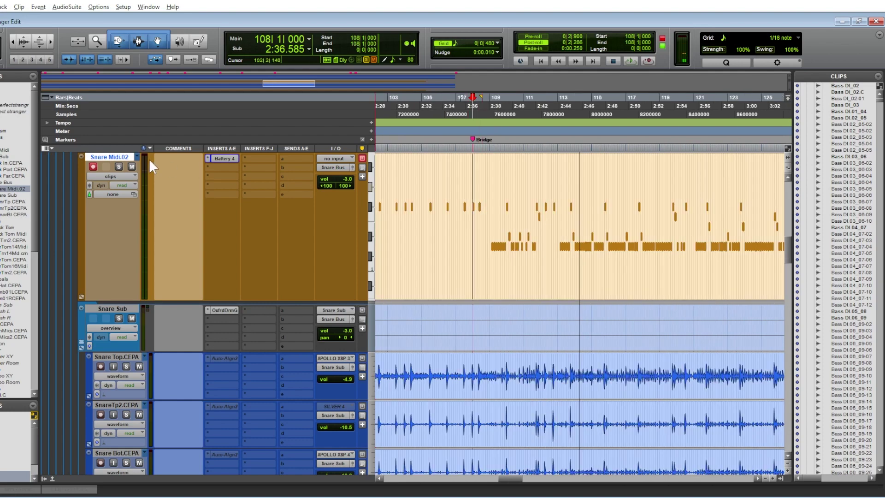
Mute the Snare Midi.02 track and play the bridge from bar 108 with the original snare only.
left_click(132, 167)
key("space")
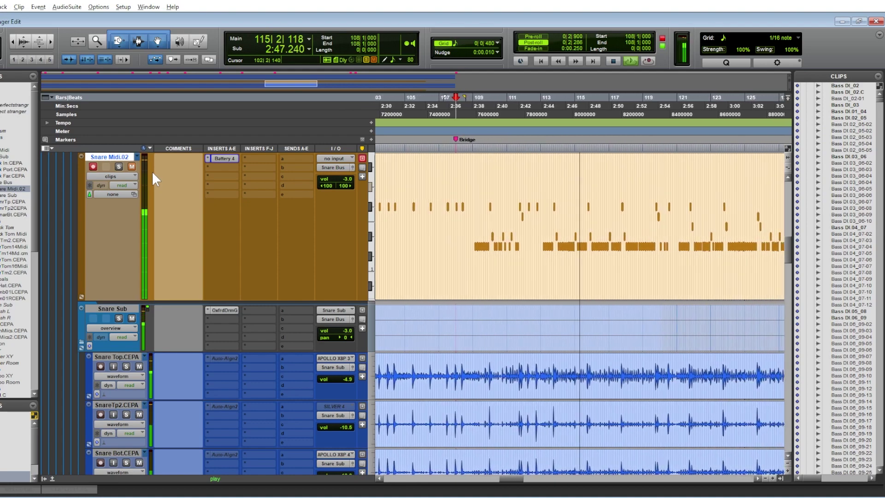
key("space")
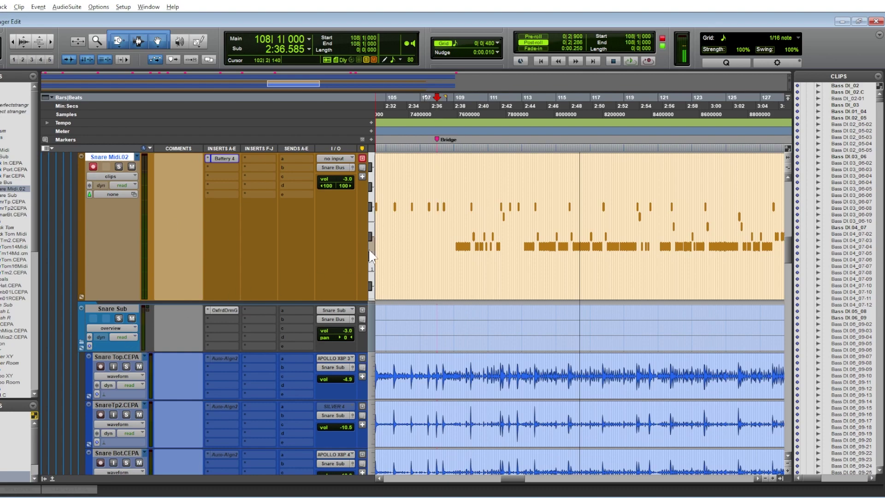
Play the bridge again, switching the mutes of Snare Midi.02 and Snare Sub on and off to compare the sounds.
key("space")
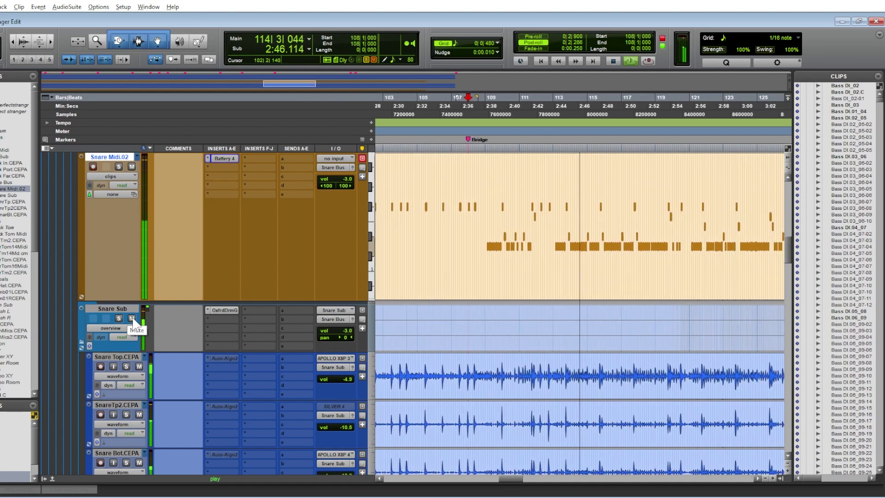
left_click(132, 166)
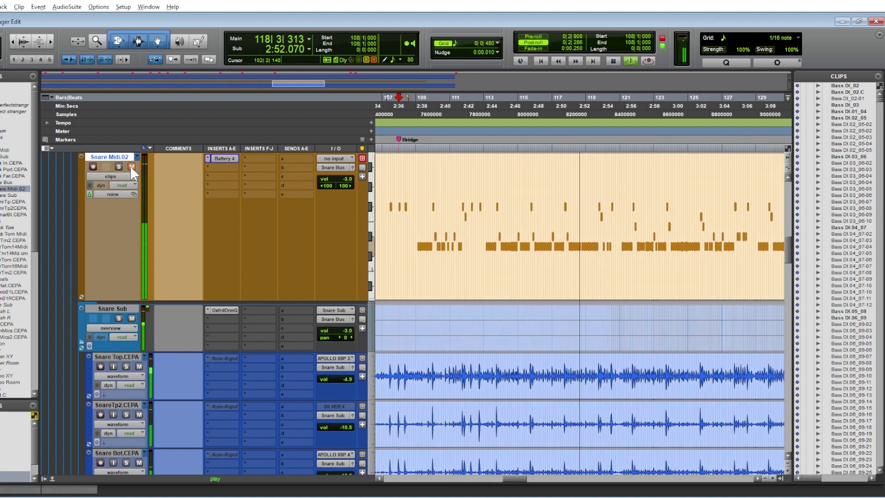
left_click(131, 166)
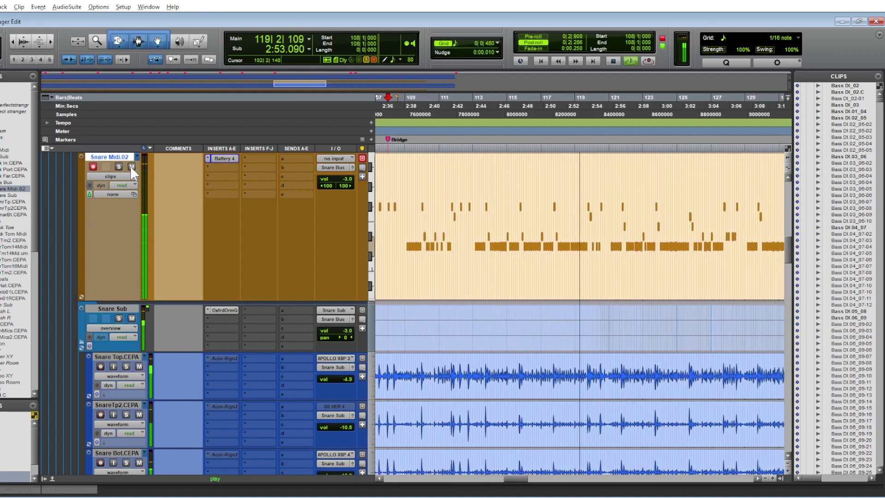
left_click(132, 318)
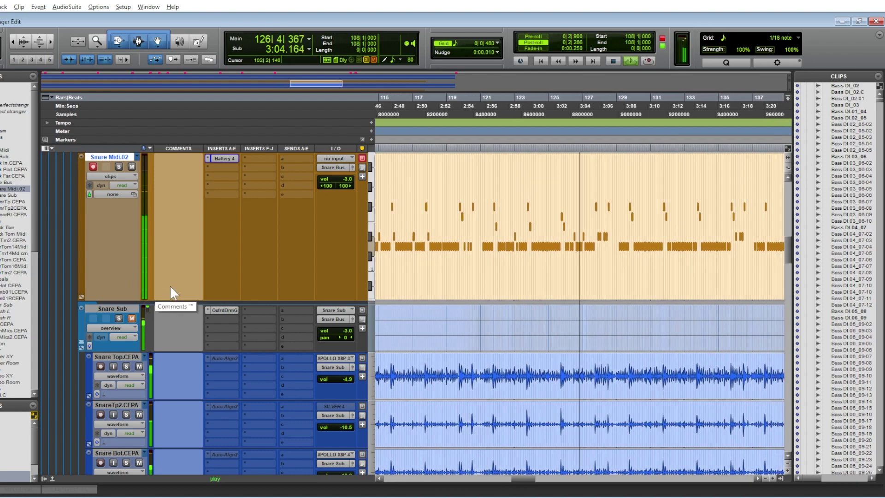
left_click(132, 318)
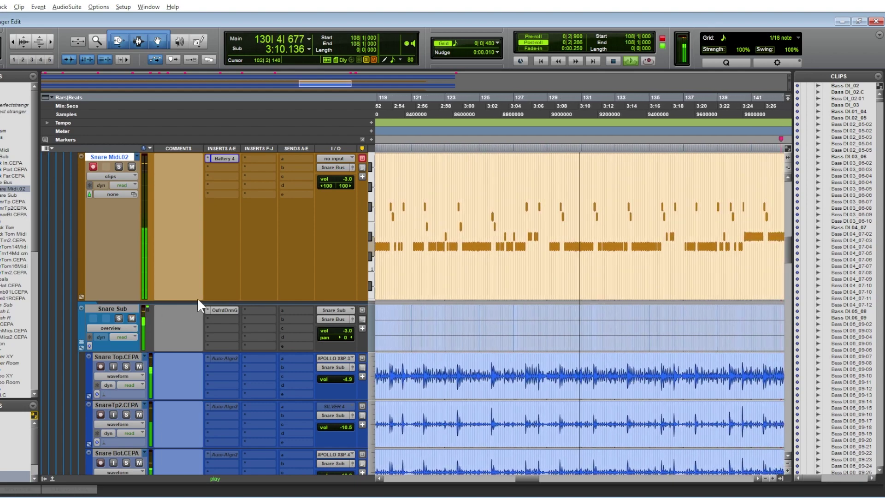
Open Battery 4 during playback to watch its cells trigger, stop the playback, and reposition the instrument window.
left_click(224, 158)
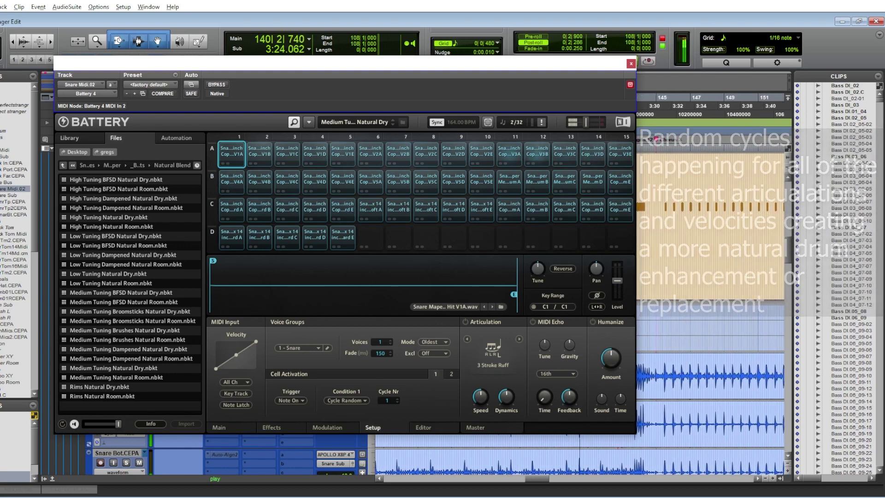
key("space")
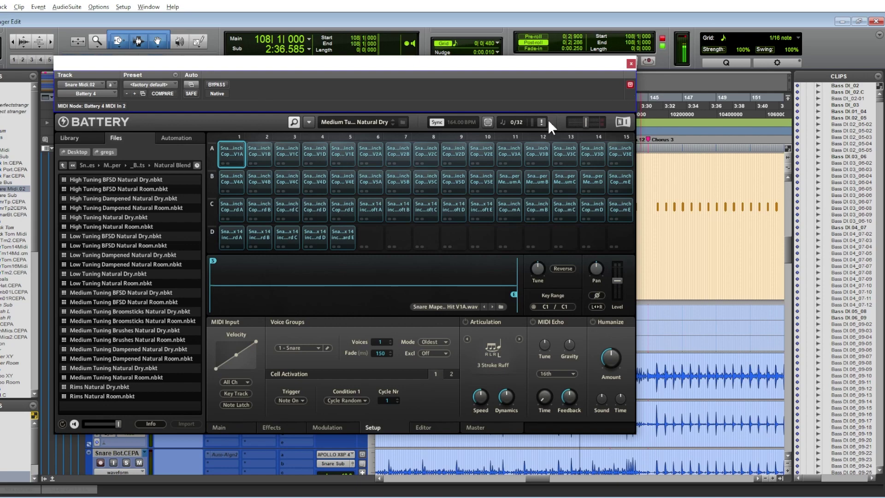
left_click_drag(382, 72, 409, 65)
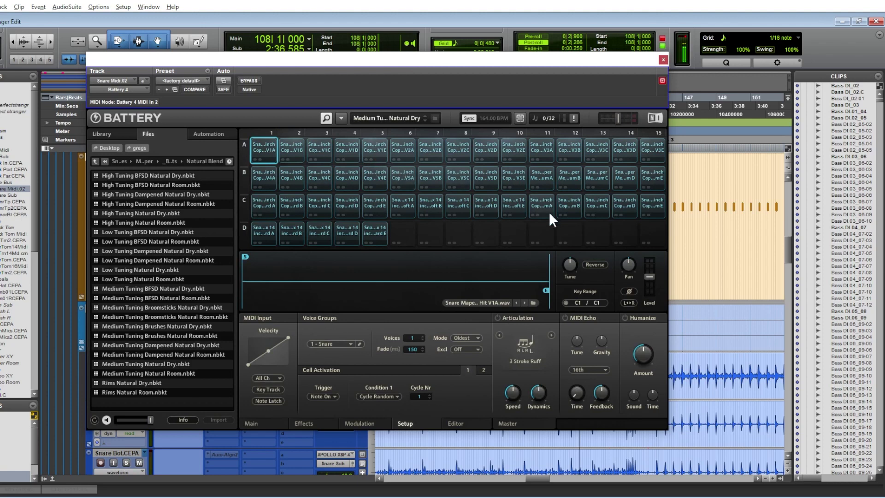
Load the High Tuning Dampened Natural Dry.nbkt kit into Battery 4 and audition it on the bridge.
double_click(154, 194)
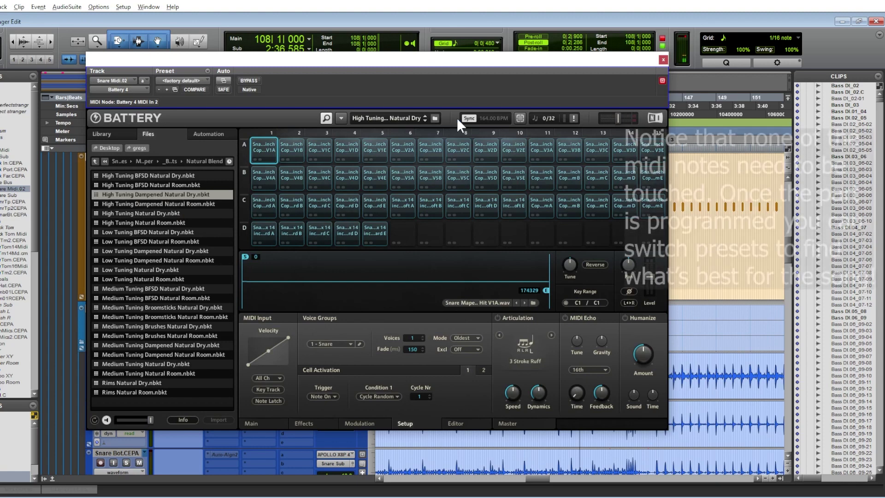
key("space")
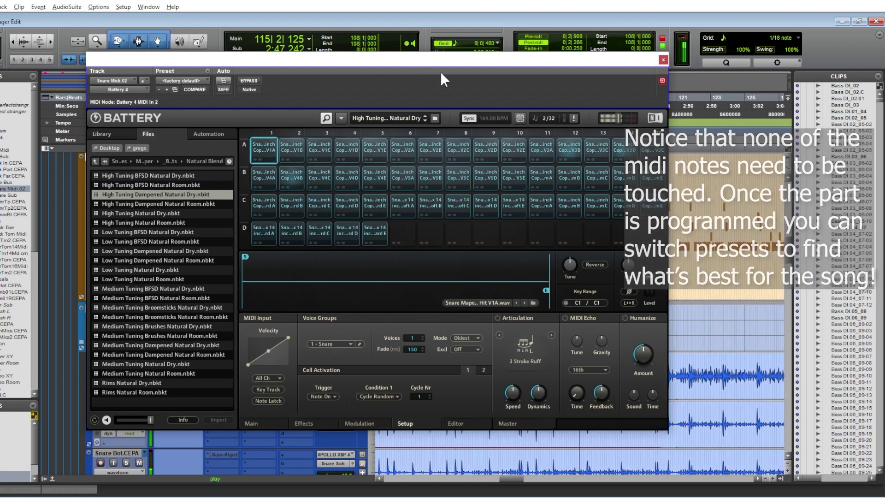
key("space")
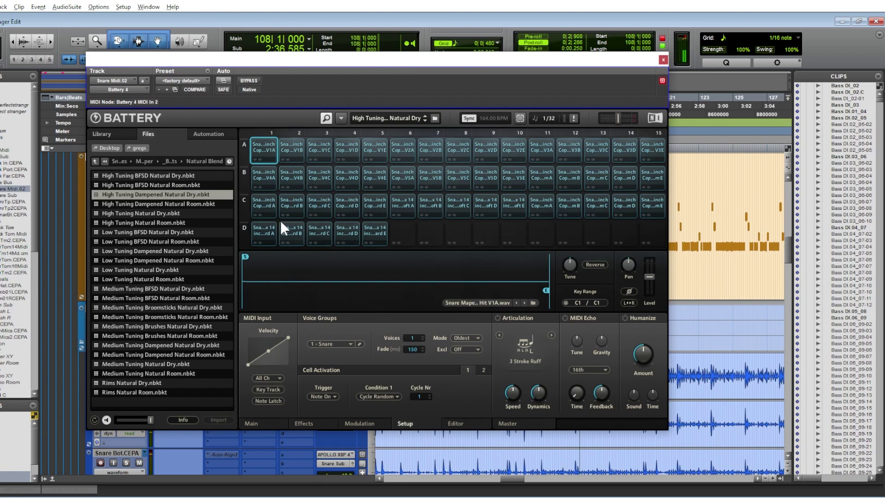
Load the Low Tuning Natural Dry.nbkt kit into Battery 4 and play the bridge with it.
double_click(161, 270)
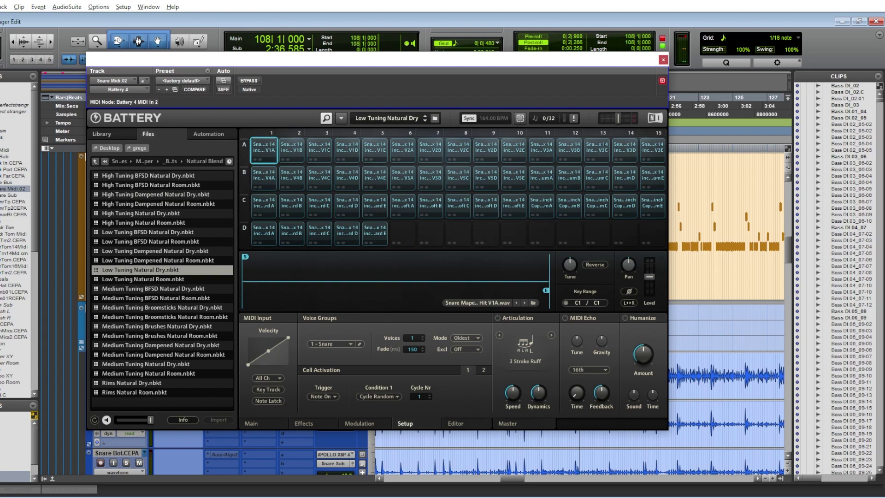
key("space")
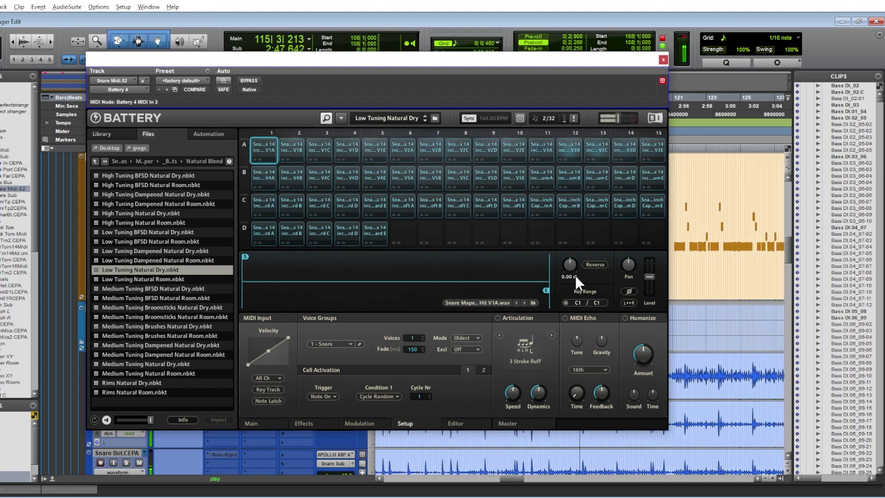
Stop the playback and play the bridge once more from bar 108 with the Low Tuning Natural Dry kit.
key("space")
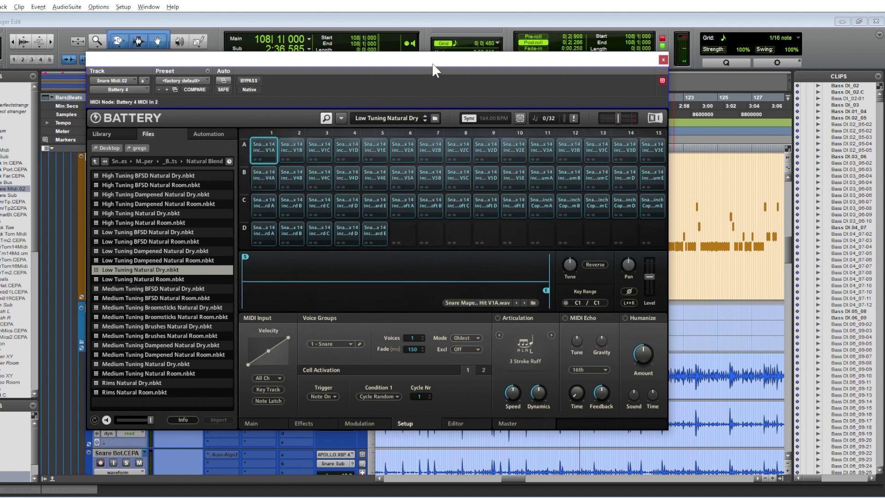
key("space")
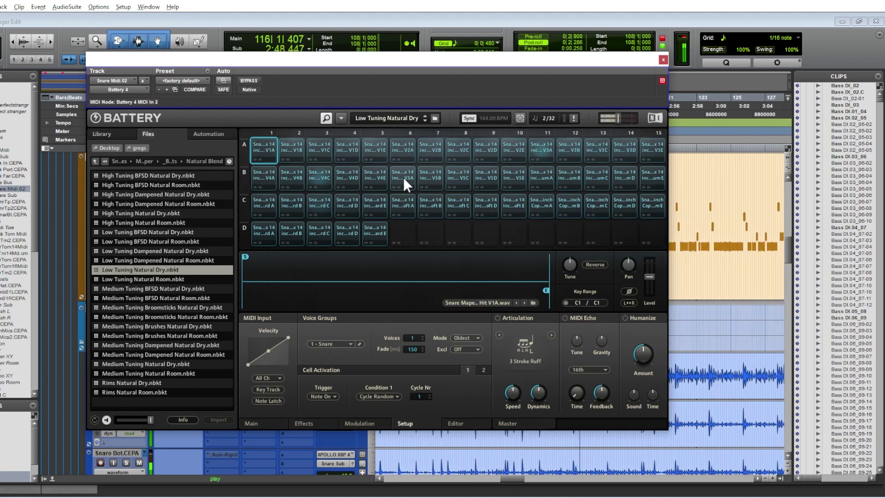
key("space")
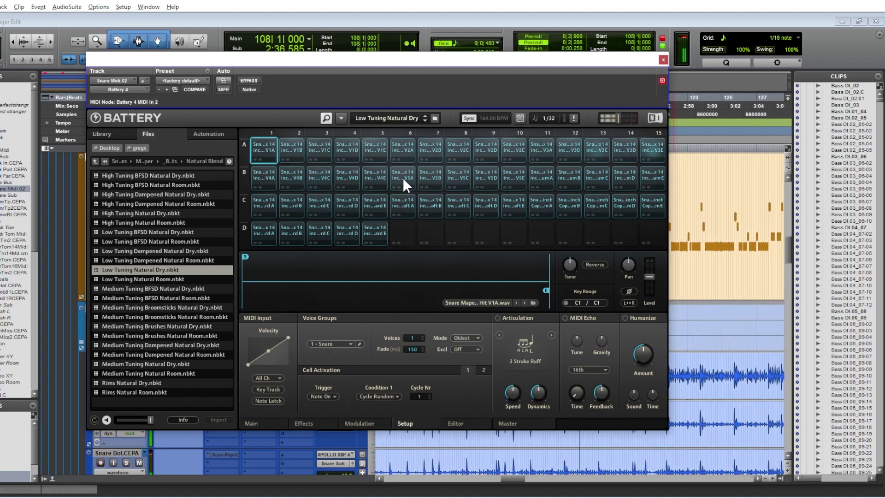
Load the High Tuning Natural Dry.nbkt kit into Battery 4 and audition it on the bridge.
double_click(157, 213)
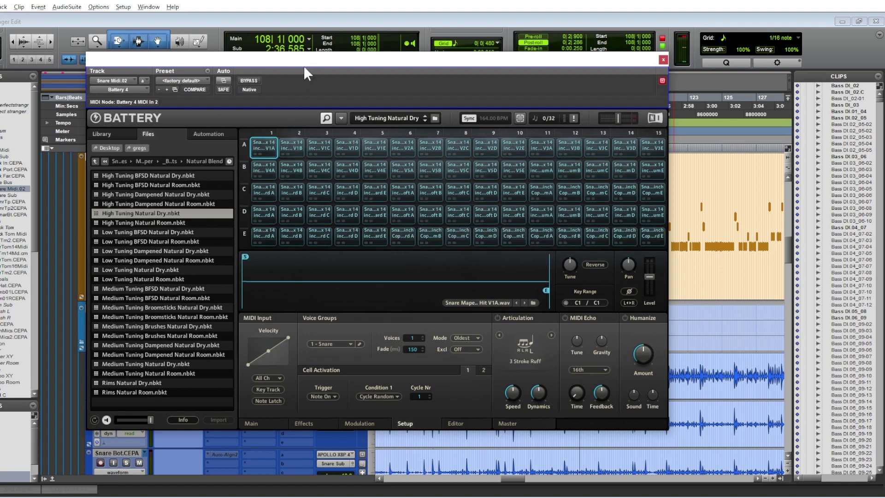
key("space")
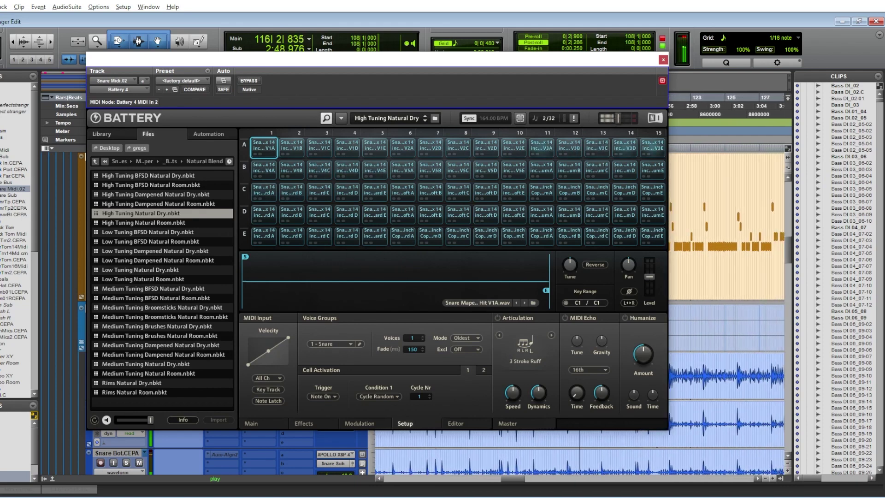
key("space")
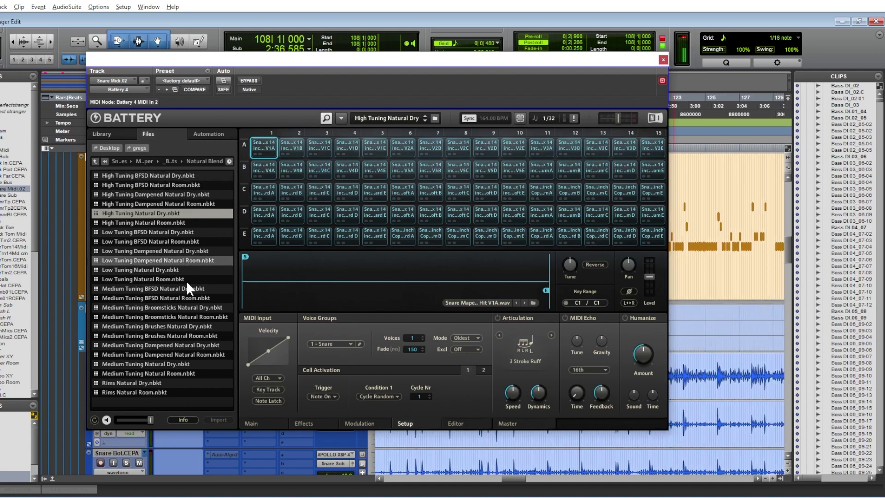
Load the Medium Tuning Natural Dry.nbkt kit into Battery 4 and audition it on the bridge.
double_click(172, 363)
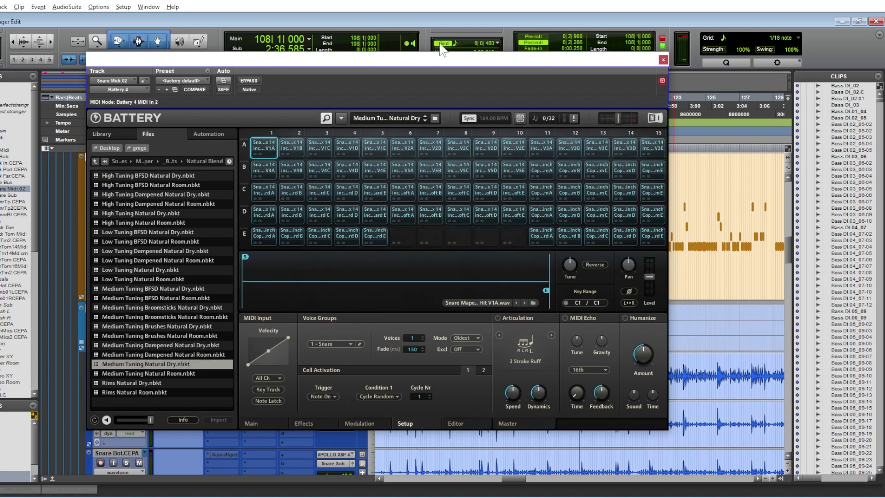
key("space")
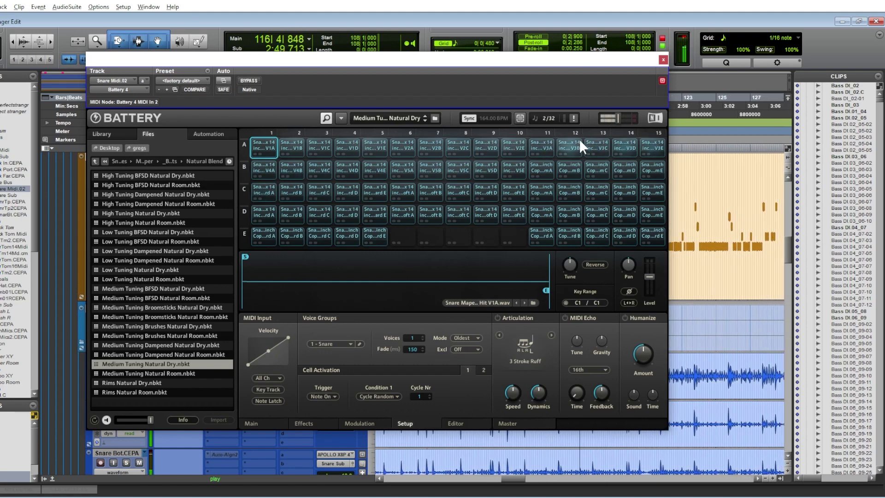
key("space")
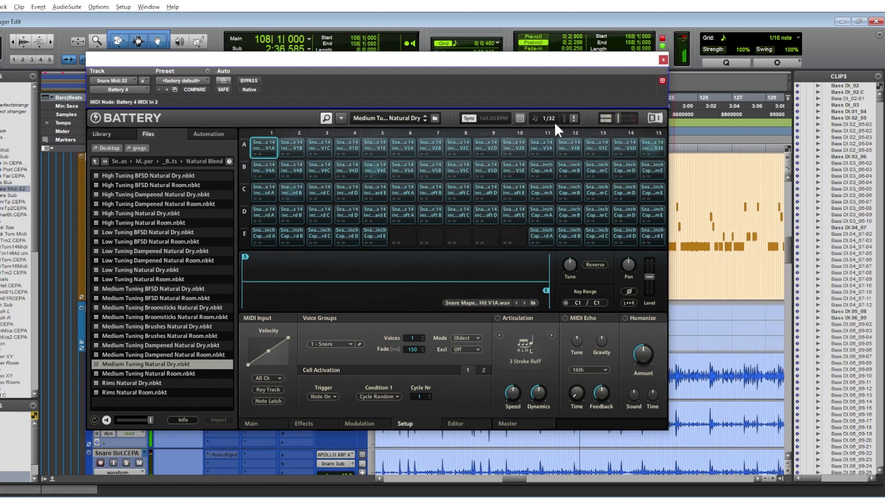
Close the Battery 4 window and place the playback position at 26|3|480, just before the Verse 1 1/2 marker.
left_click(663, 59)
scroll(653, 173, "left", 15)
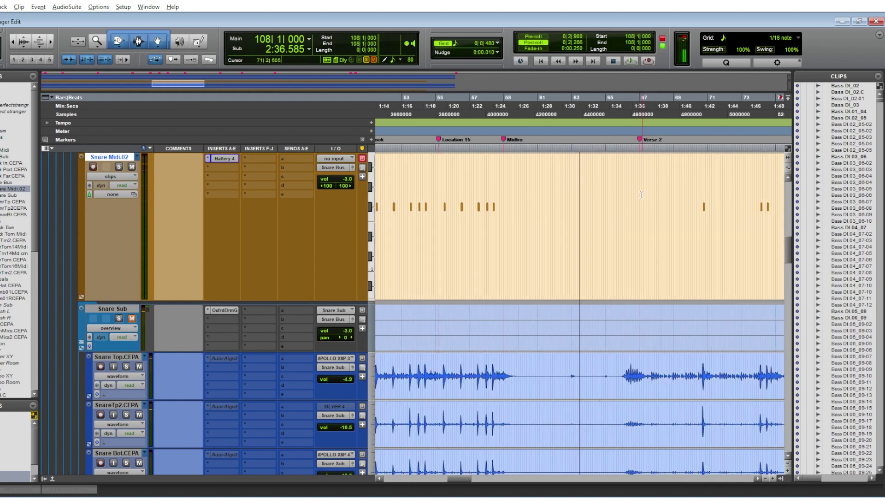
left_click(597, 184)
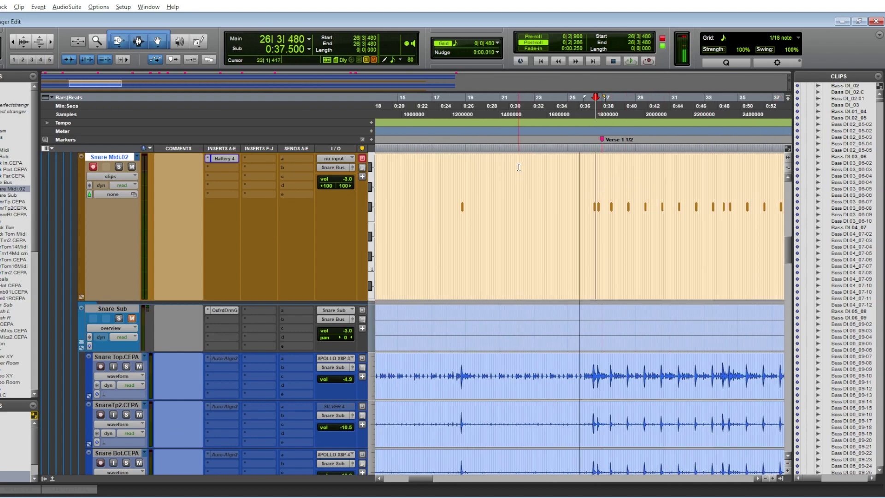
Open Battery 4 and point its missing samples to the Mapex Black Panther Predator Snare Drum 6 inch x 14 inch Copper folder in Blue 13 Sounds\Snares.
left_click(222, 158)
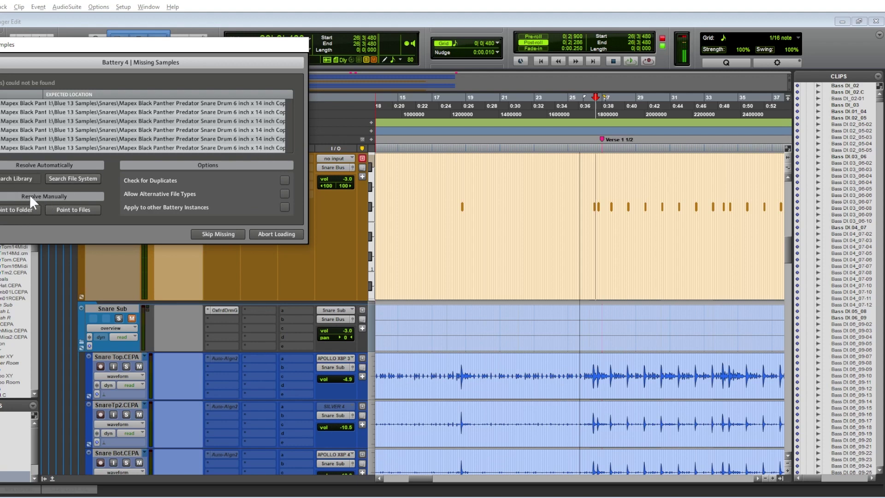
left_click(16, 210)
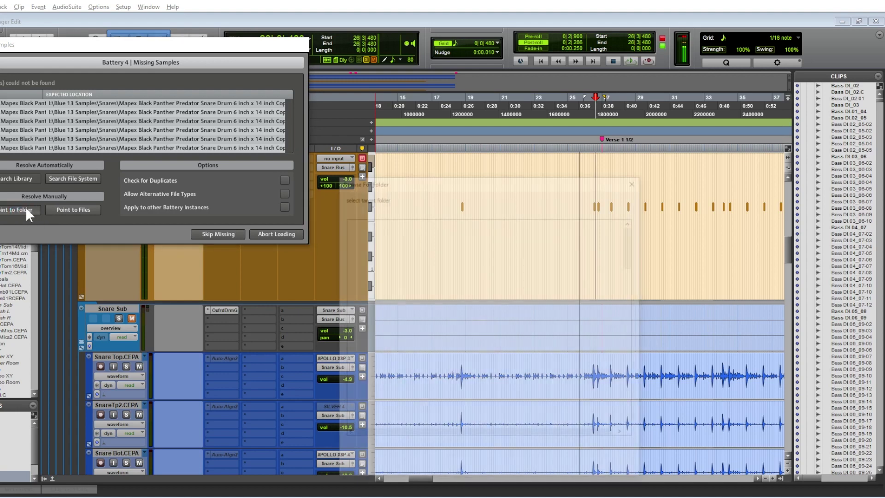
scroll(415, 307, "down", 3)
scroll(415, 308, "down", 10)
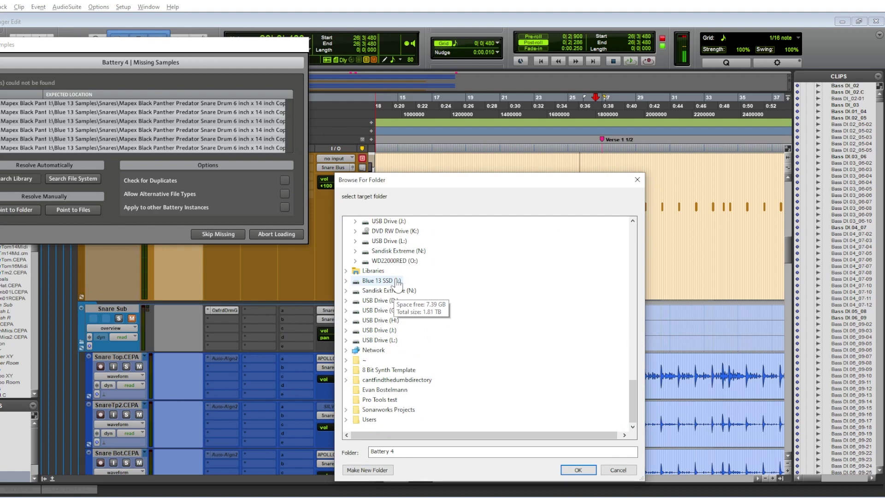
double_click(385, 281)
double_click(391, 281)
double_click(390, 321)
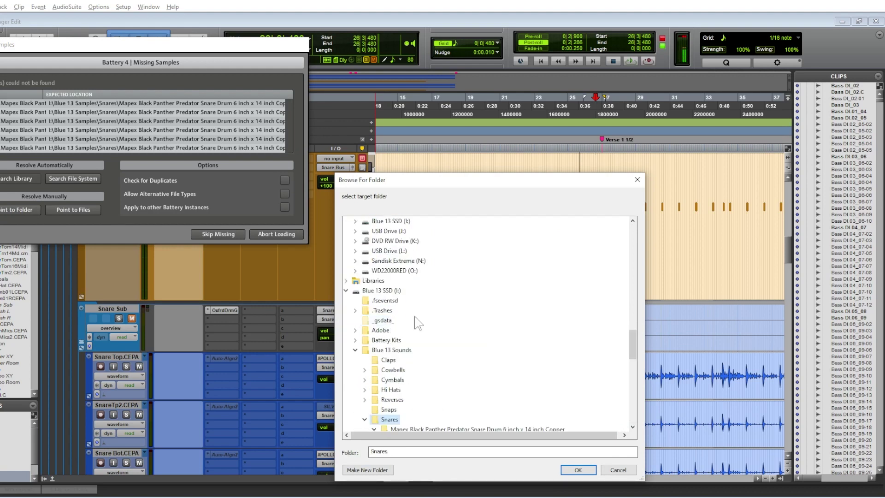
double_click(451, 311)
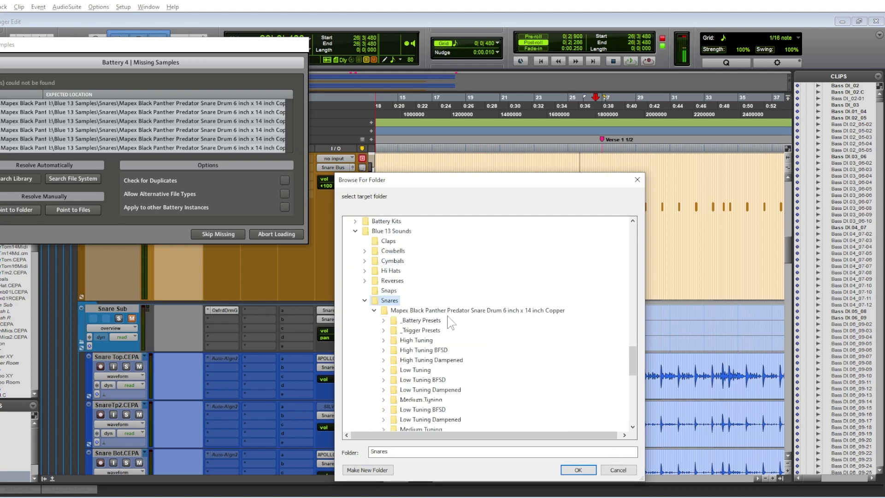
left_click(574, 469)
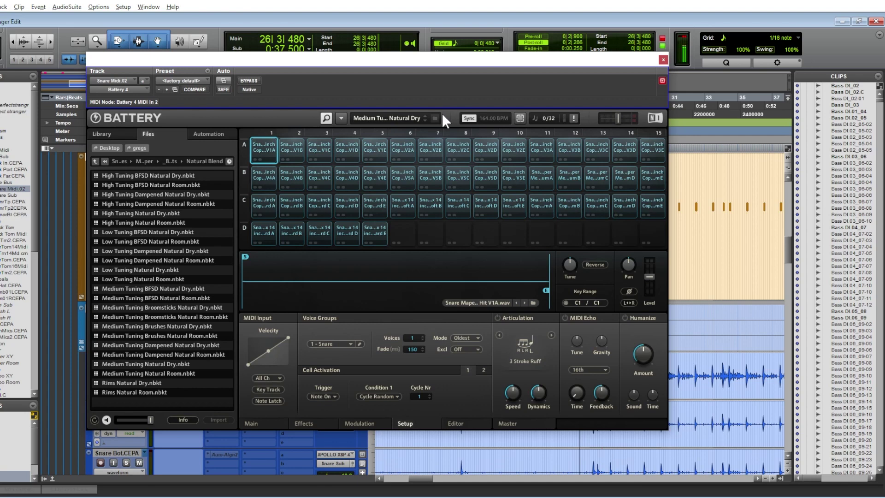
Move the Battery 4 window clear of the transport and timeline rulers, and play the first verse with the current kit.
left_click_drag(372, 67, 401, 85)
left_click_drag(440, 59, 384, 115)
key("space")
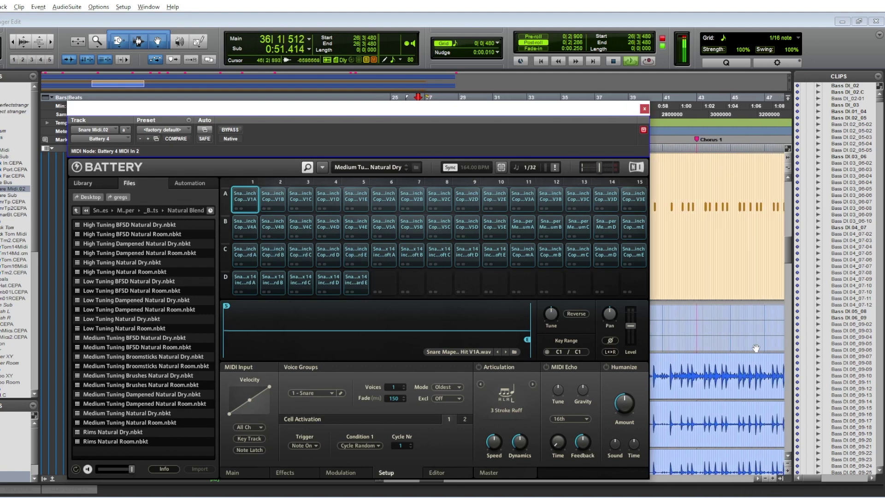
key("space")
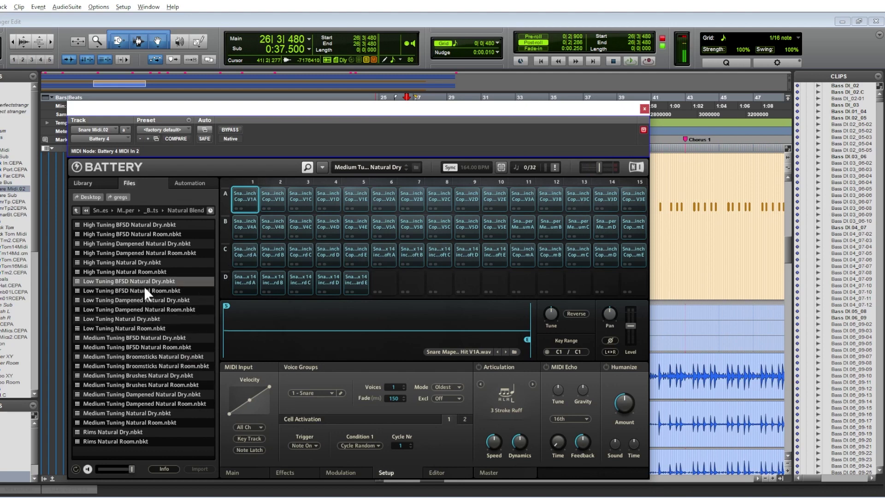
Load the Low Tuning Natural Dry.nbkt kit into Battery 4 and audition it on the first verse.
double_click(149, 320)
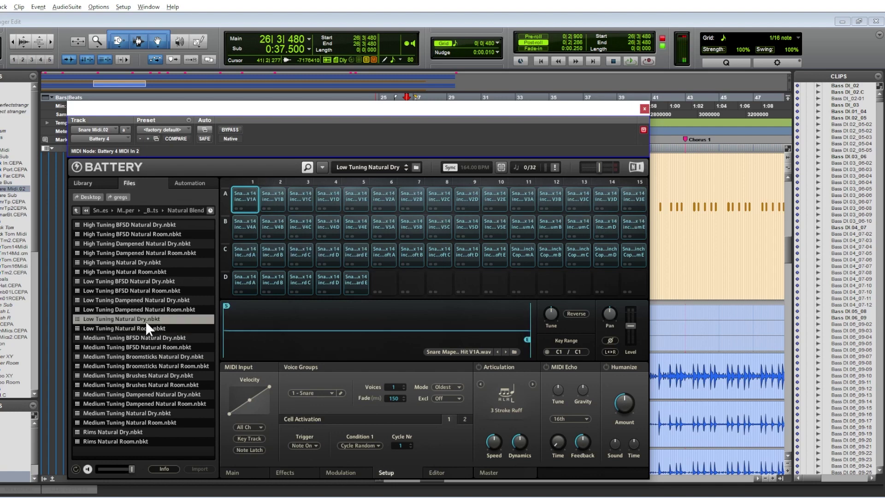
key("space")
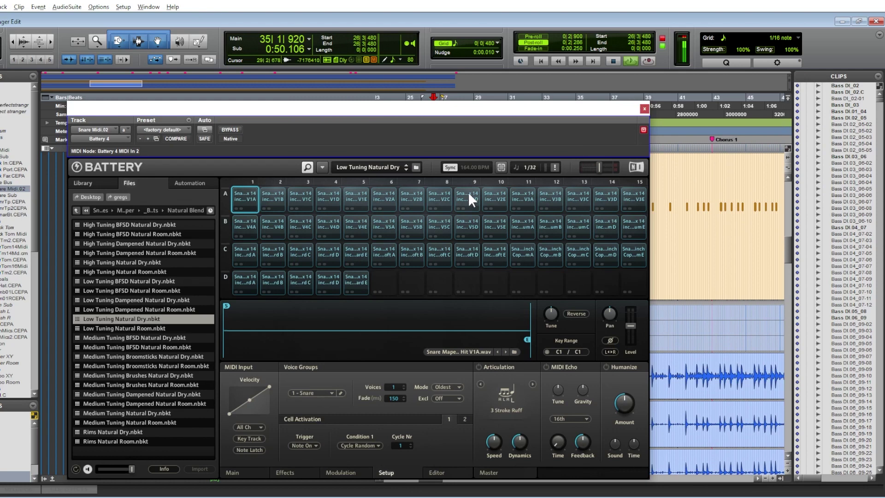
key("space")
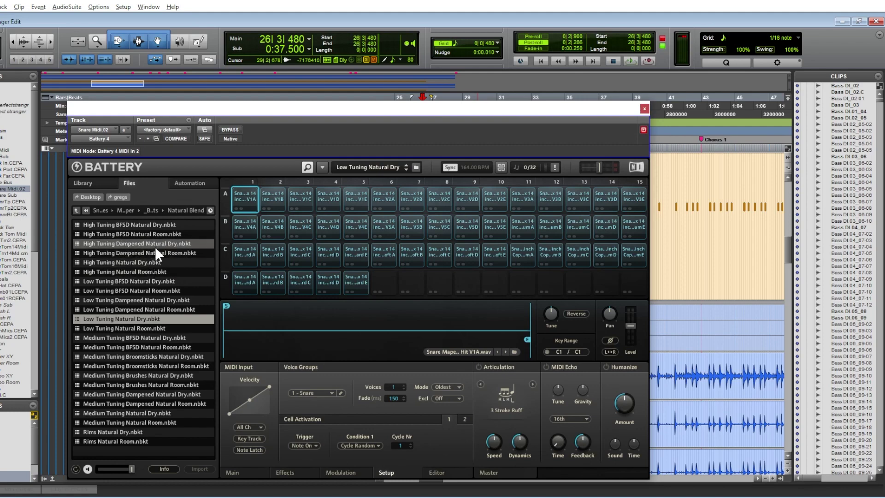
Load the High Tuning Natural Dry.nbkt kit into Battery 4 and audition it on the first verse.
double_click(148, 262)
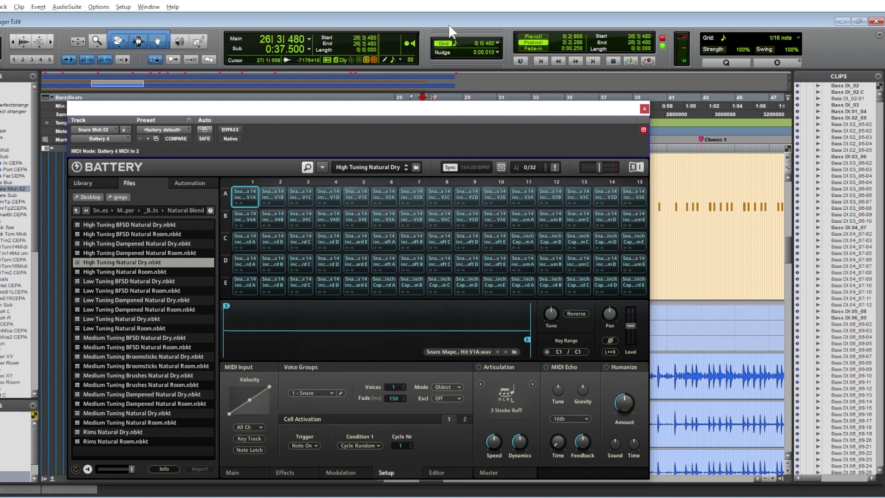
key("space")
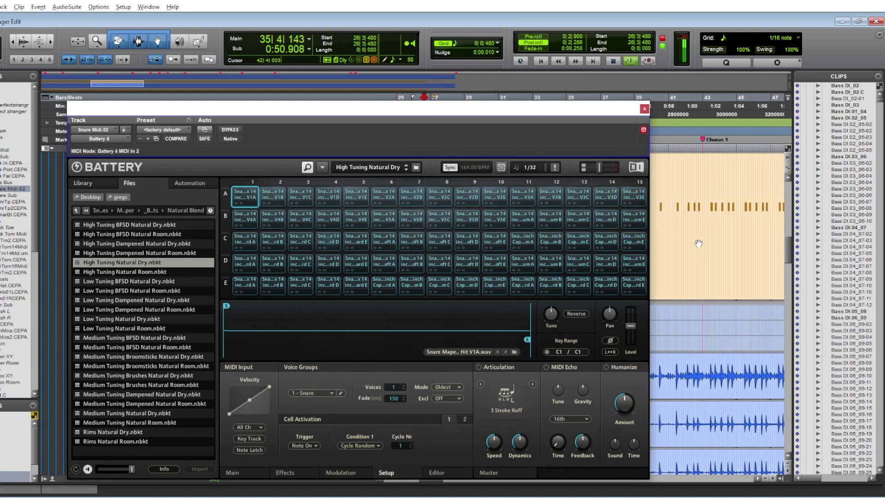
key("space")
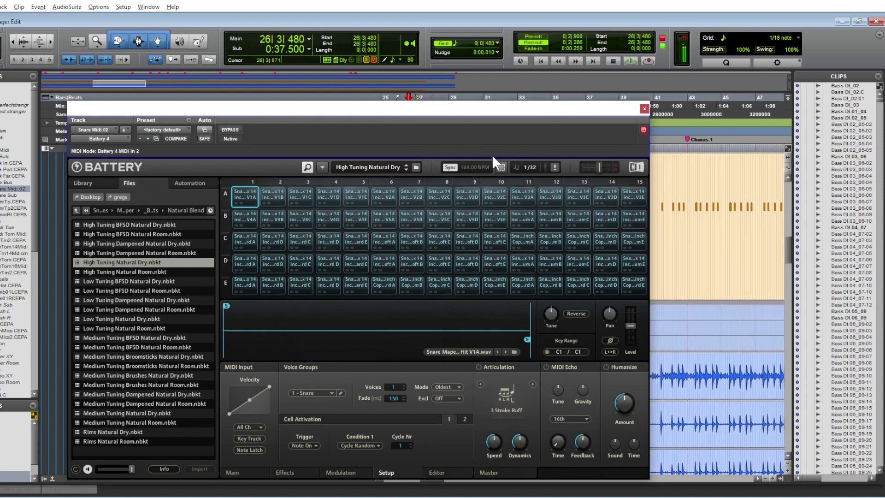